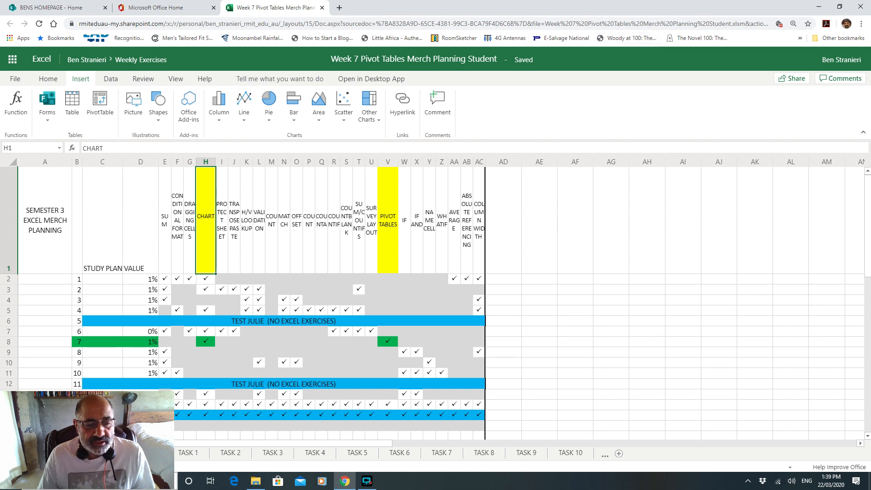
# Step: Switch to the Assortment Plan sheet holding the Boys Assortment Plan table
pyautogui.click(142, 453)
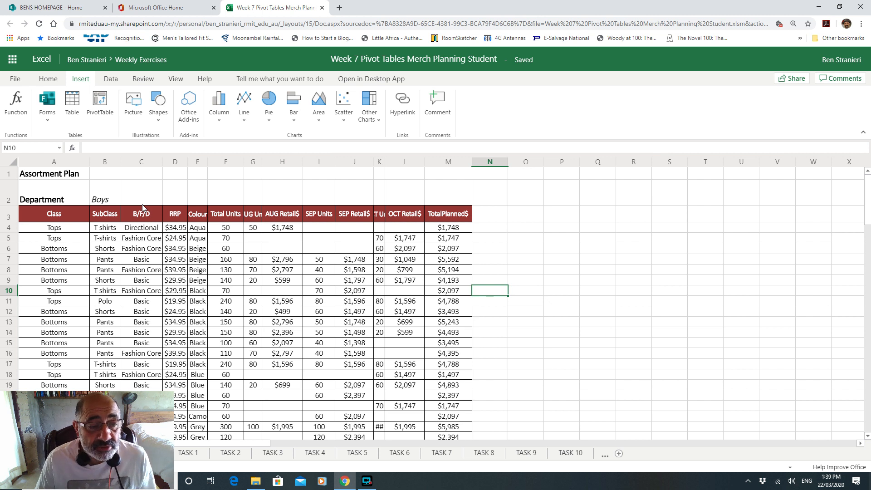
# Step: Review the row 3 headers from Class across to Total Units
pyautogui.click(88, 216)
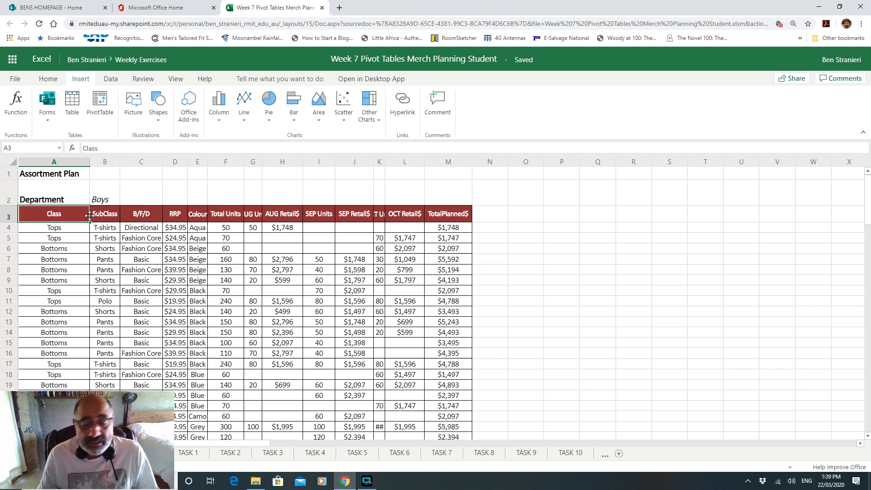
pyautogui.press('Right')
pyautogui.press('Right')
pyautogui.press('Right')
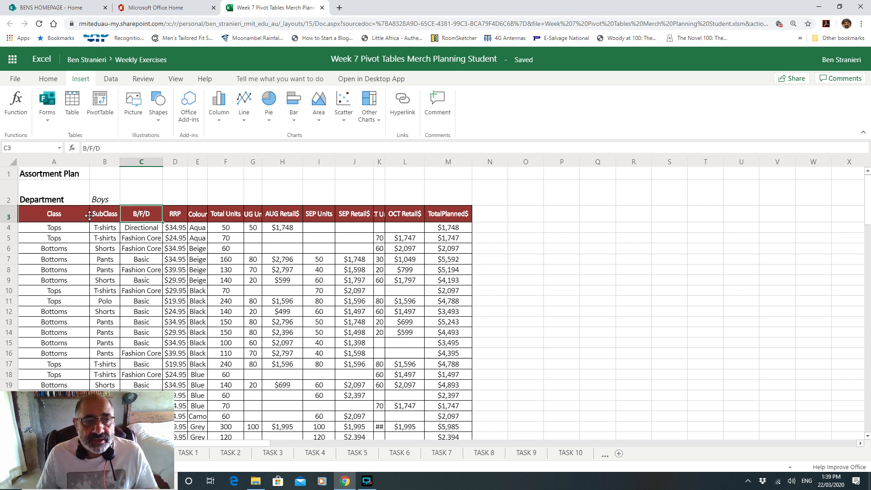
pyautogui.press('Right')
pyautogui.press('Right')
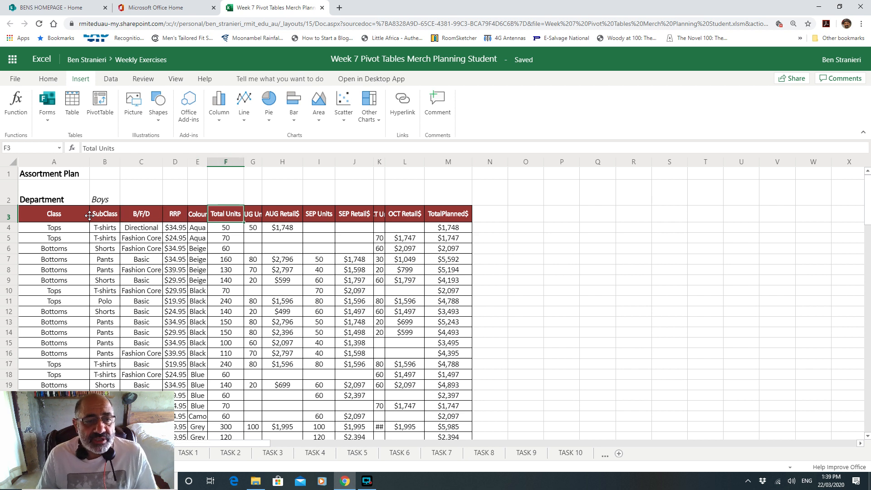
pyautogui.press('Left')
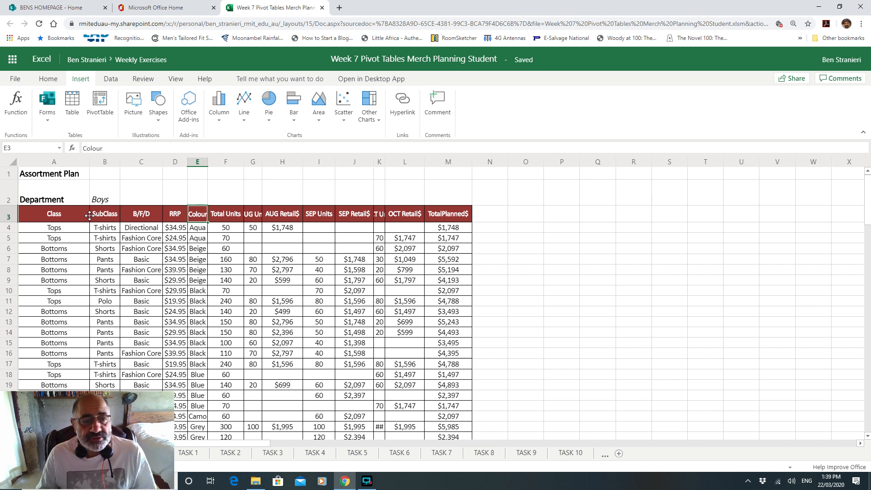
pyautogui.press('Right')
pyautogui.press('Right')
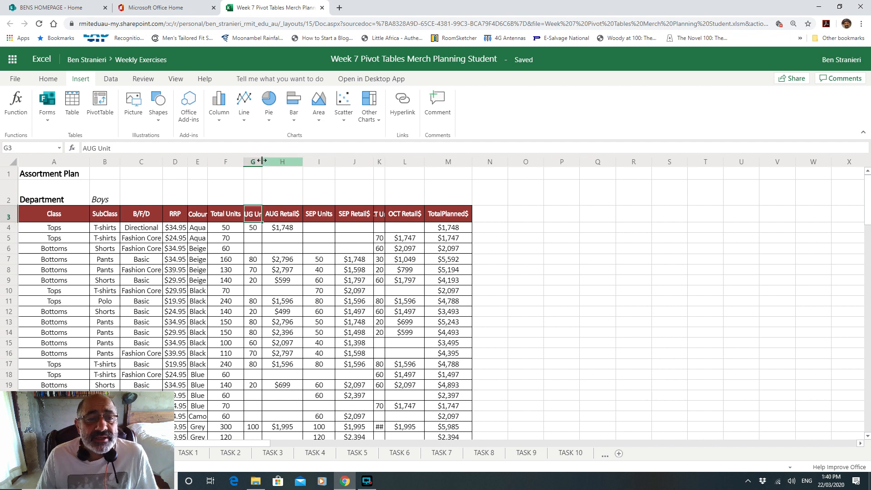
# Step: Widen columns G and K so AUG Unit and OCT Units read fully, then go to TASK 1
pyautogui.moveTo(262, 160); pyautogui.dragTo(275, 160)
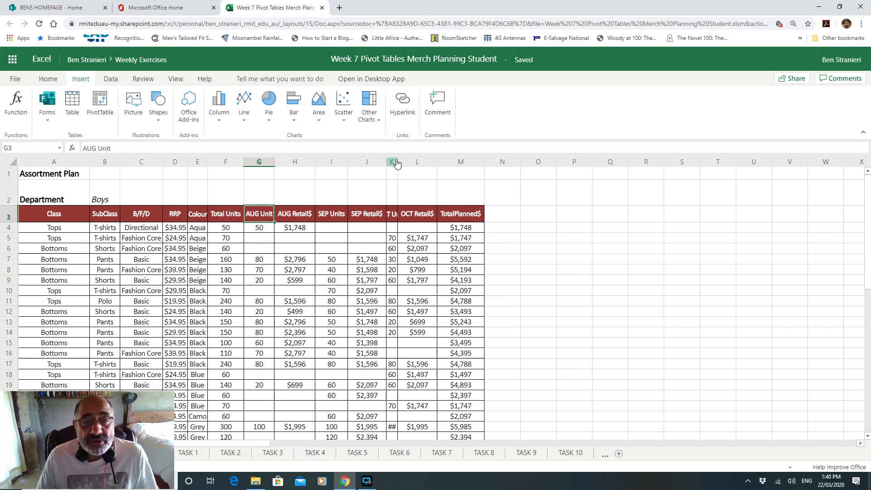
pyautogui.moveTo(399, 162); pyautogui.dragTo(421, 166)
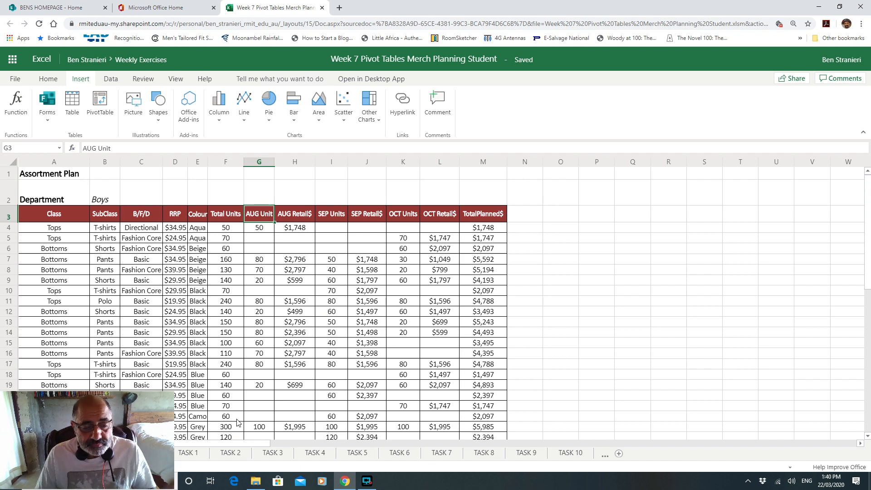
pyautogui.click(189, 453)
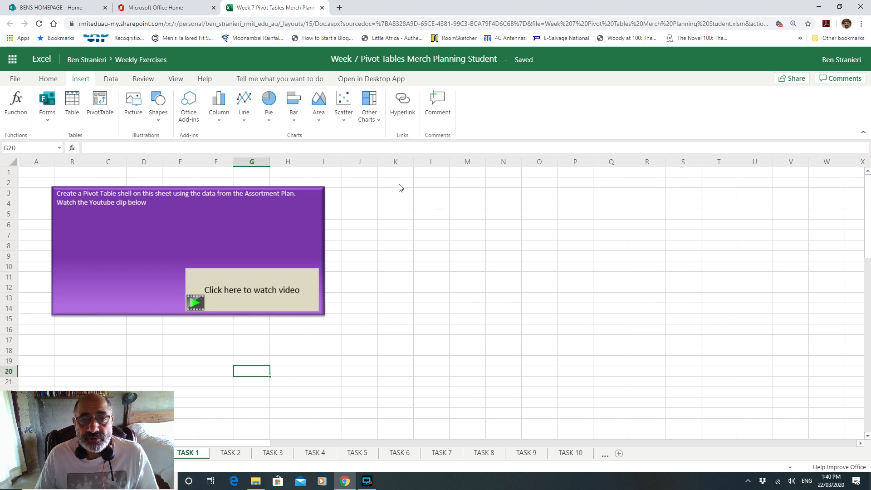
# Step: Start a new PivotTable placed at cell K4 on TASK 1
pyautogui.click(405, 207)
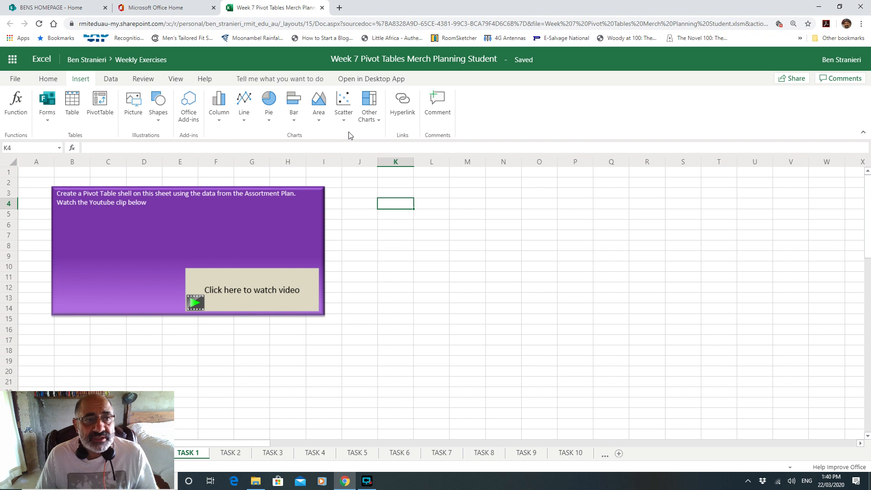
pyautogui.click(105, 107)
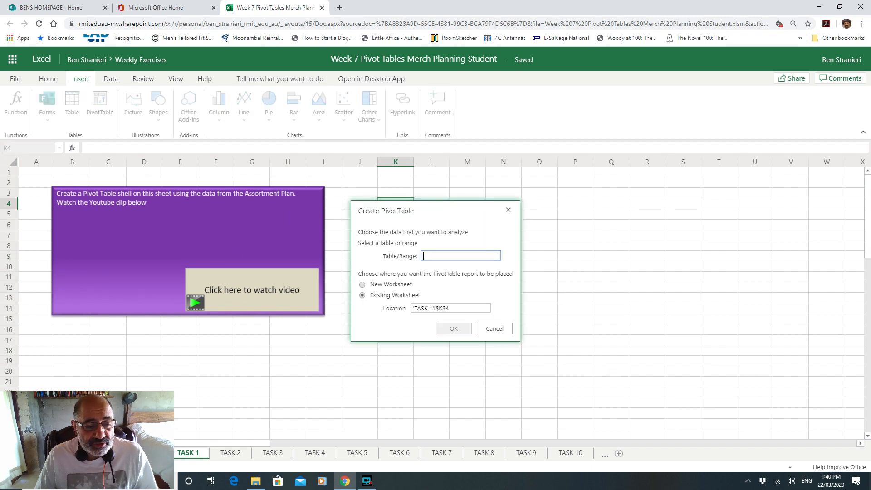
# Step: Source the pivot from the Assortment Plan table, A3 through column M to the last row
pyautogui.click(134, 453)
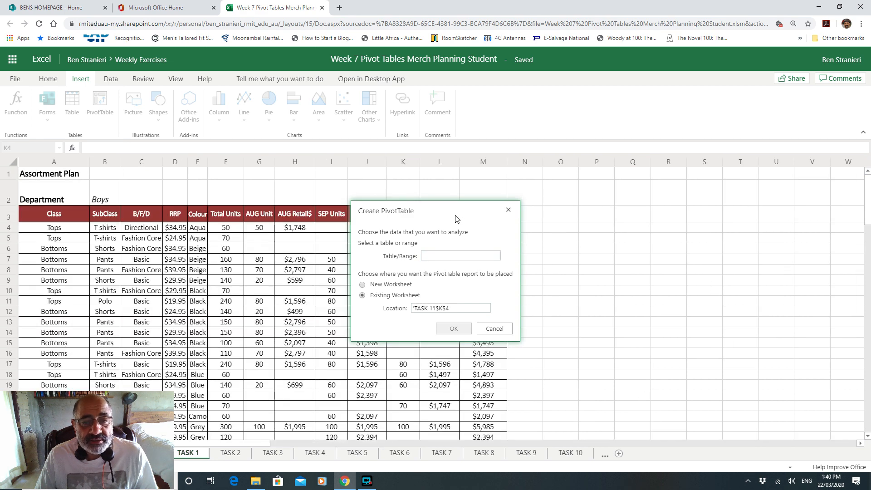
pyautogui.moveTo(446, 212); pyautogui.dragTo(658, 206)
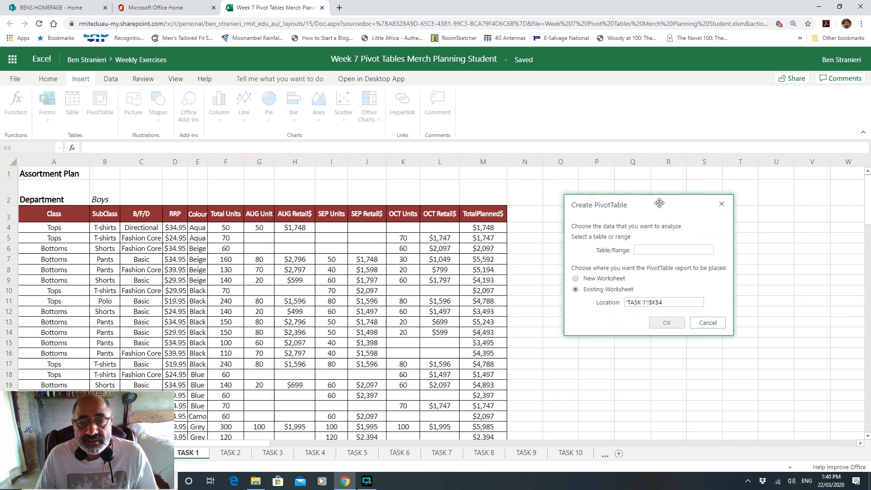
pyautogui.click(36, 213)
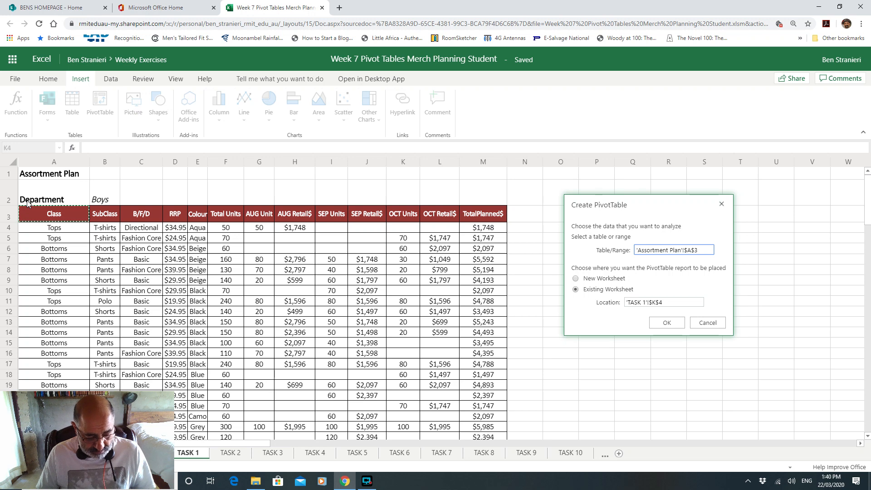
pyautogui.hotkey('shift', 'Right')
pyautogui.hotkey('shift', 'Right')
pyautogui.hotkey('shift', 'Right')
pyautogui.hotkey('shift', 'Right')
pyautogui.hotkey('shift', 'Right')
pyautogui.hotkey('shift', 'Right')
pyautogui.hotkey('shift', 'Right')
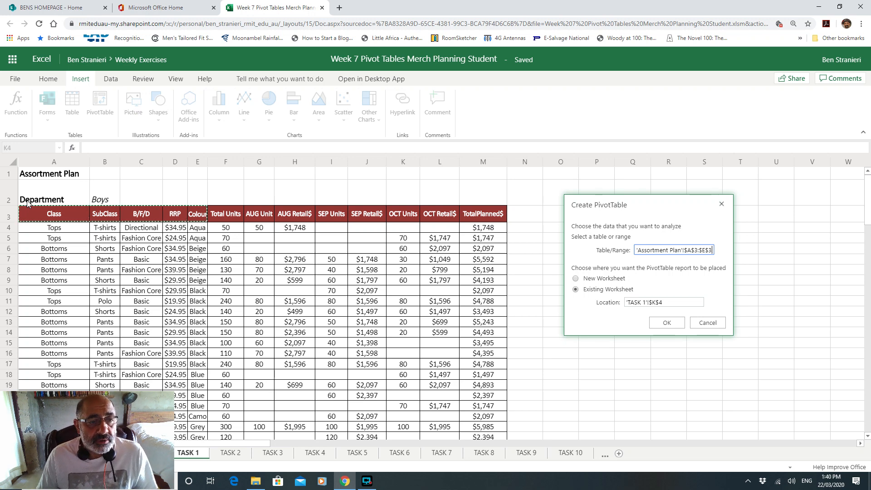
pyautogui.hotkey('shift', 'Right')
pyautogui.hotkey('shift', 'Right')
pyautogui.hotkey('shift', 'Right')
pyautogui.hotkey('shift', 'Right')
pyautogui.hotkey('shift', 'Right')
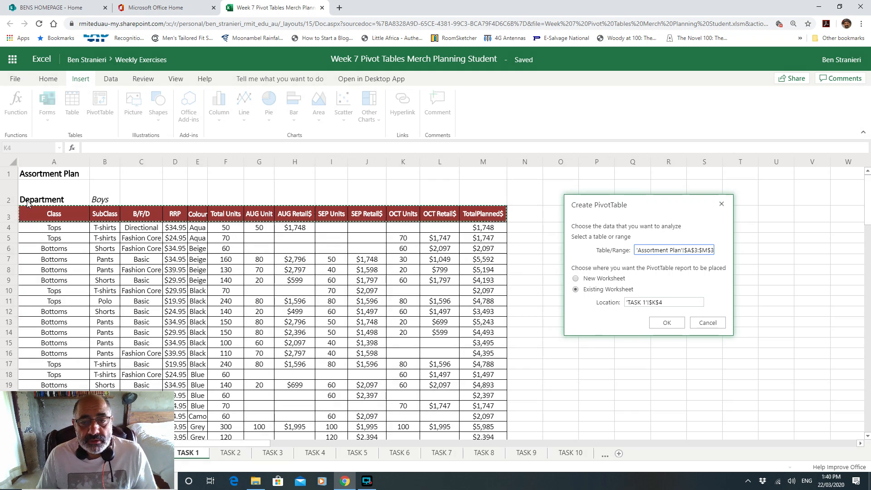
pyautogui.hotkey('ctrl', 'shift', 'Down')
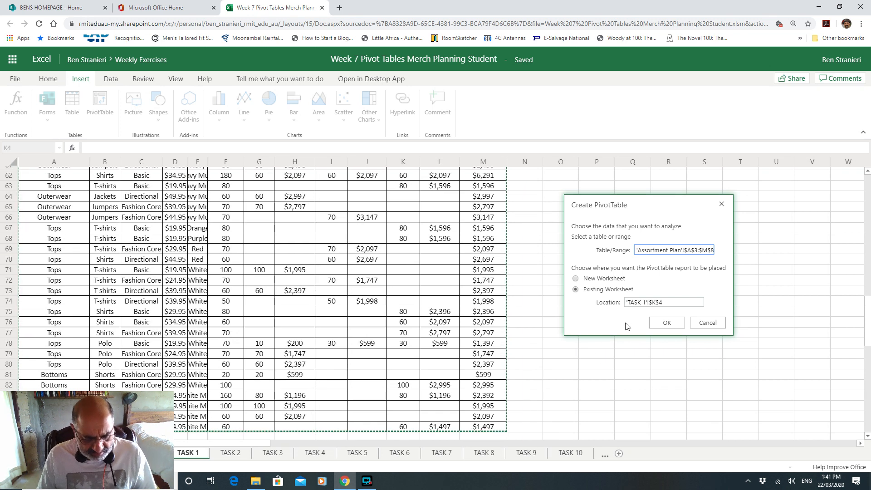
pyautogui.click(668, 322)
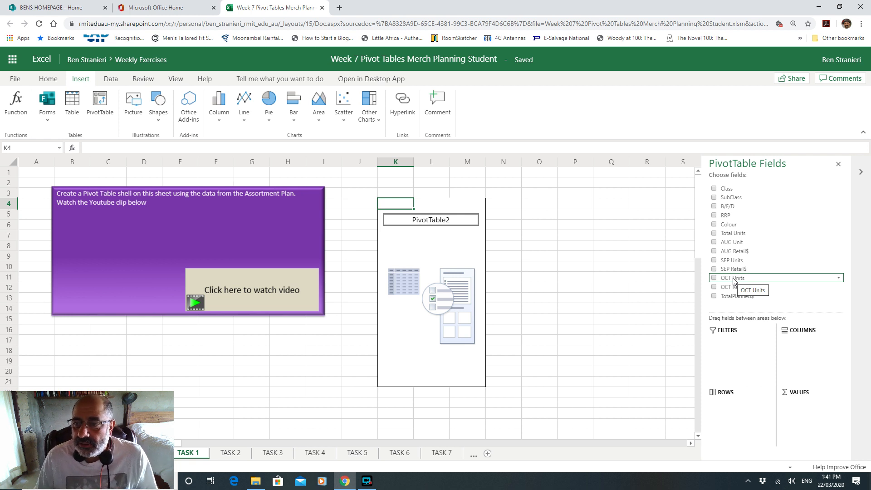
# Step: Add B/F/D as pivot rows, briefly adding then removing Total Units as values
pyautogui.click(716, 208)
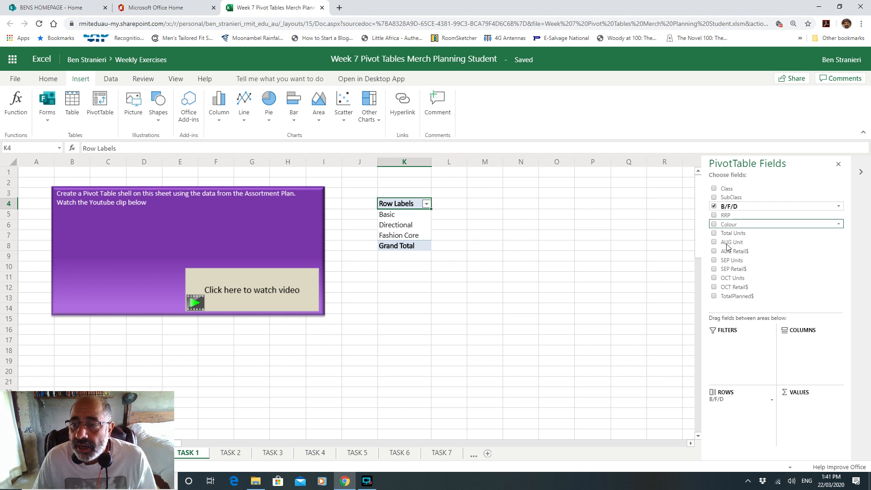
pyautogui.click(714, 234)
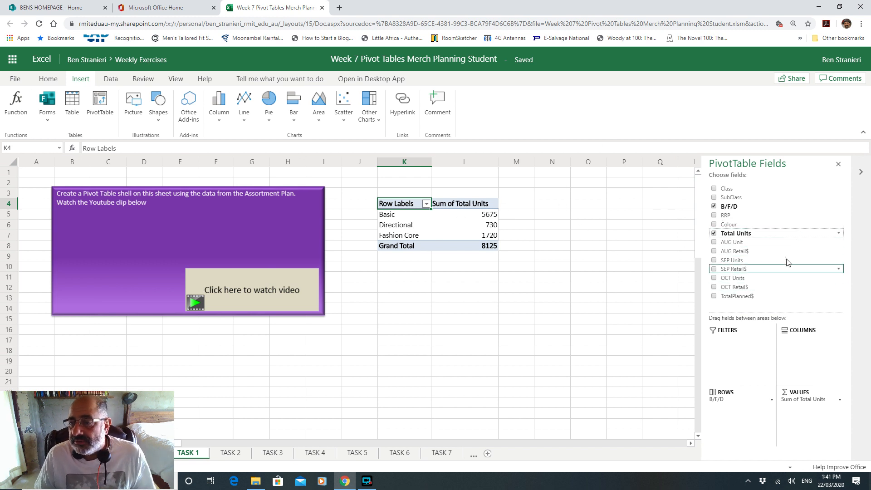
pyautogui.click(714, 296)
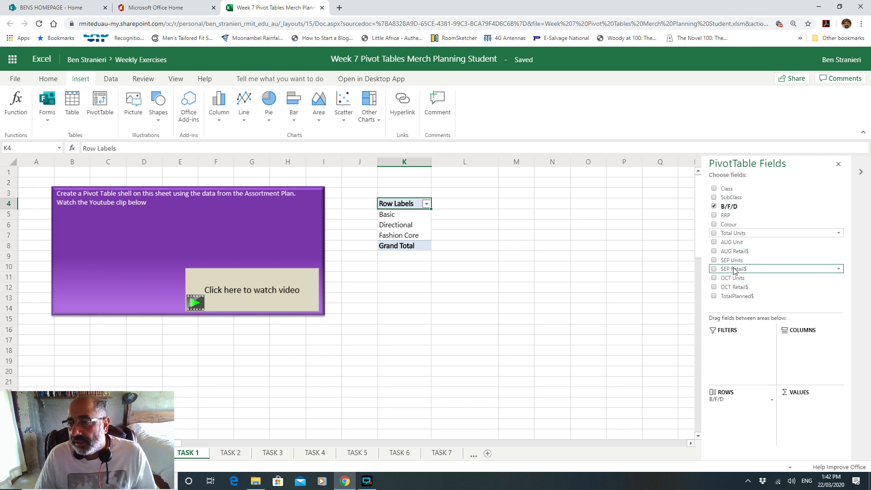
# Step: Make AUG Unit the sole value with B/F/D rows: Basic 2020, Directional 340, Fashion Core 460
pyautogui.click(714, 242)
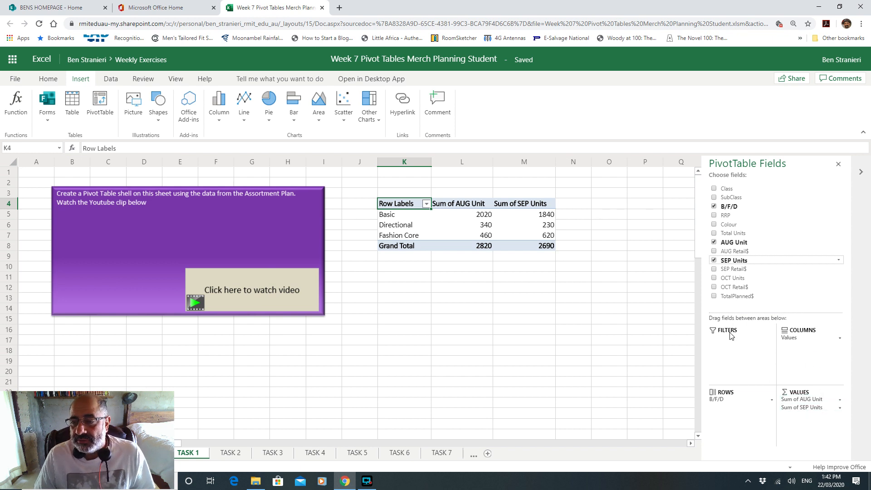
pyautogui.click(715, 261)
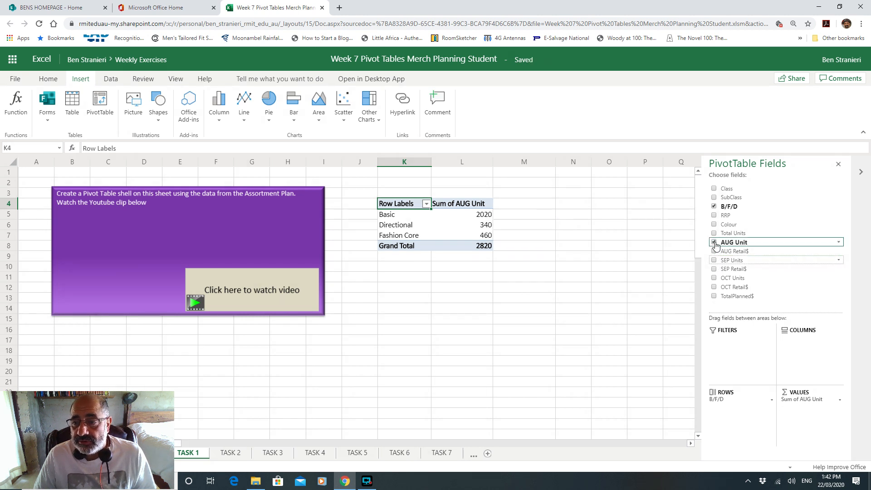
pyautogui.click(715, 244)
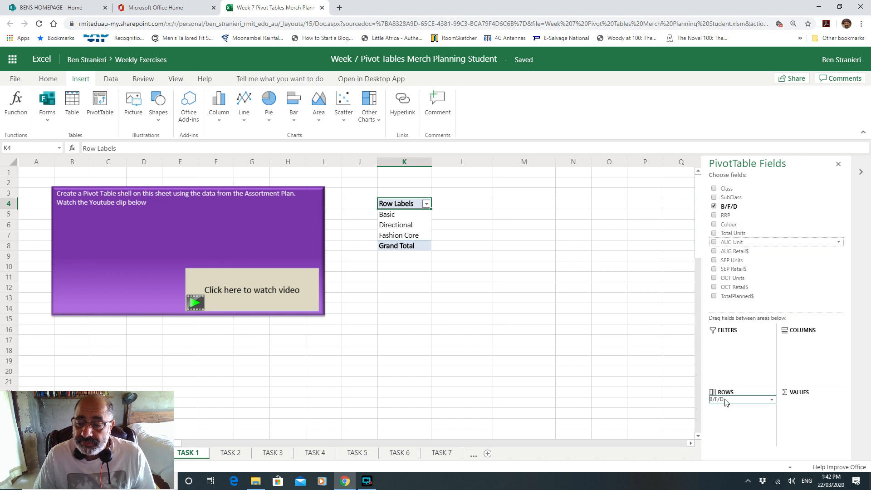
pyautogui.moveTo(725, 402); pyautogui.dragTo(813, 347)
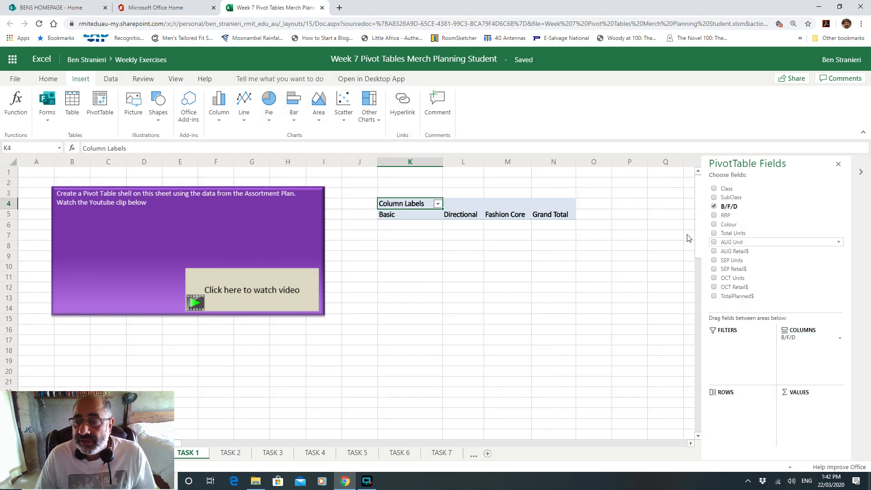
pyautogui.click(713, 241)
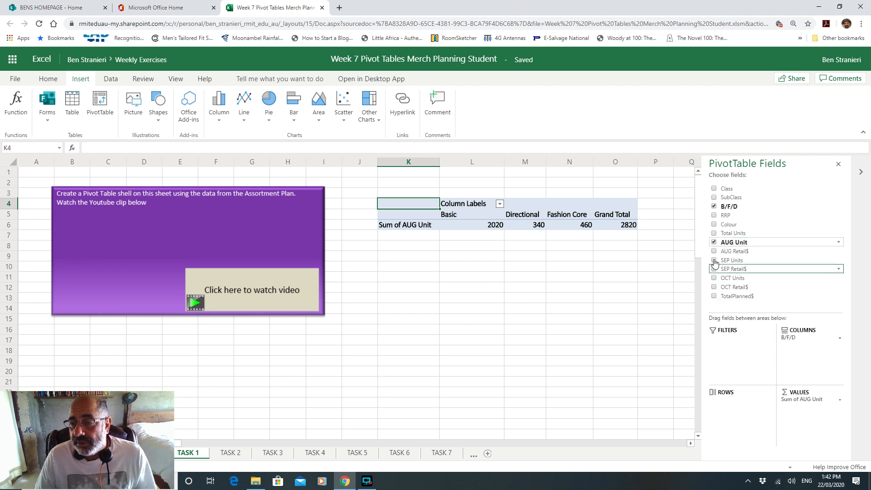
pyautogui.moveTo(799, 339); pyautogui.dragTo(747, 405)
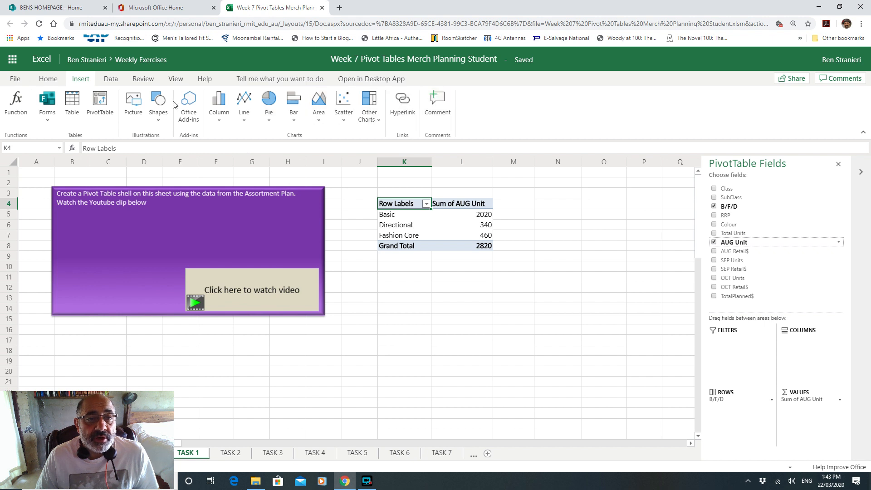
# Step: Insert a clustered column chart of the pivot below the pivot table, then go to TASK 2
pyautogui.click(219, 115)
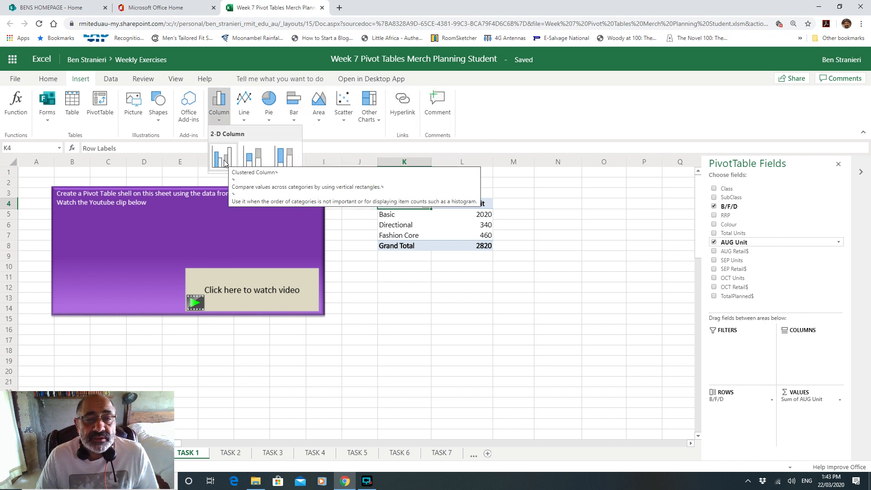
pyautogui.click(223, 154)
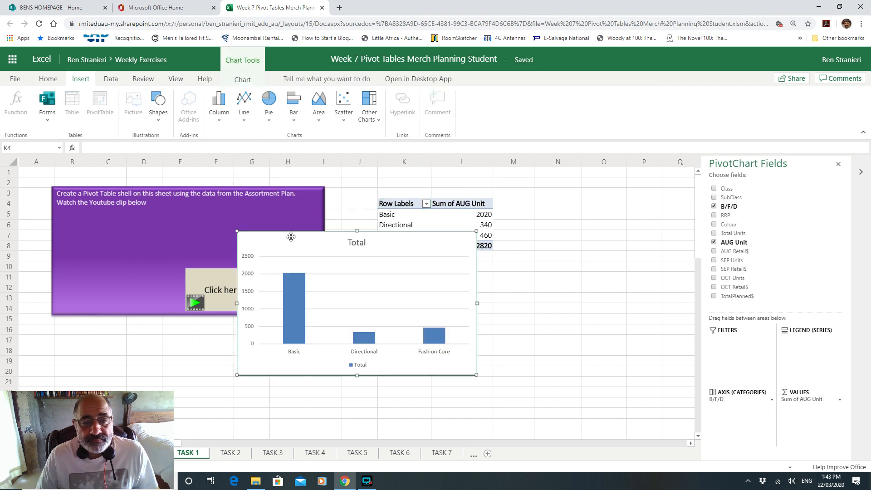
pyautogui.moveTo(330, 233); pyautogui.dragTo(440, 266)
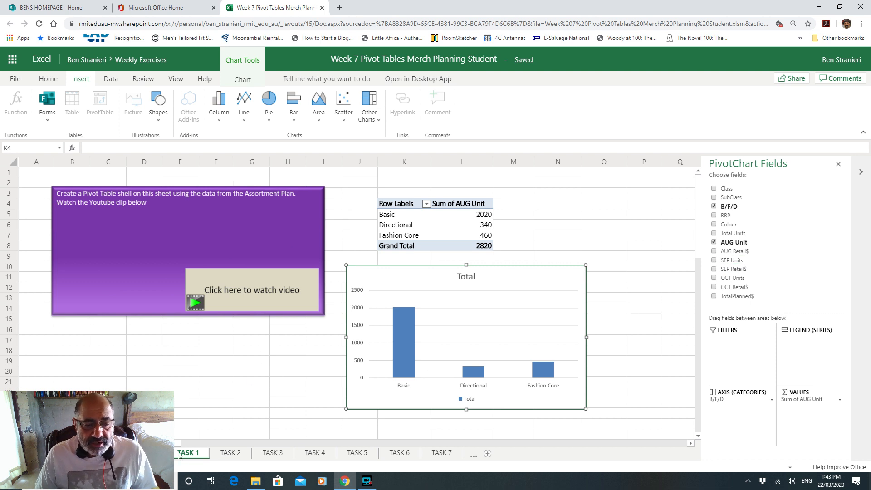
pyautogui.click(231, 453)
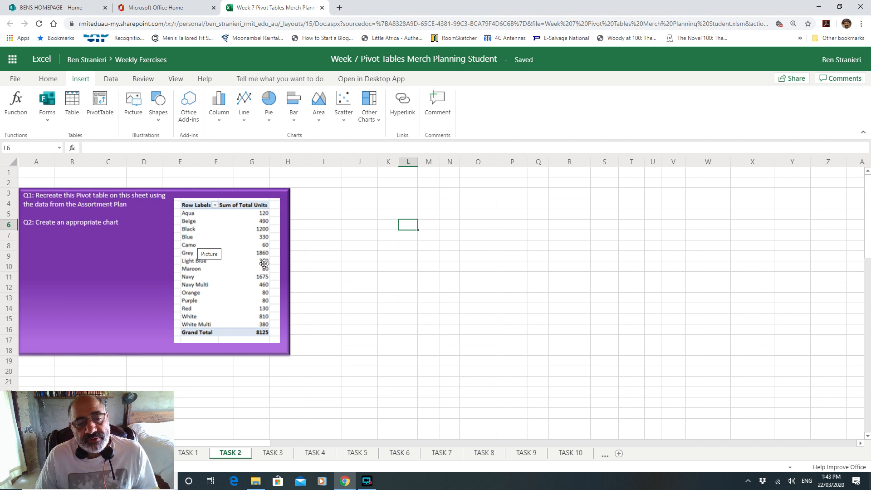
# Step: Return from TASK 2 to TASK 1 and select the AUG Unit column chart
pyautogui.click(370, 204)
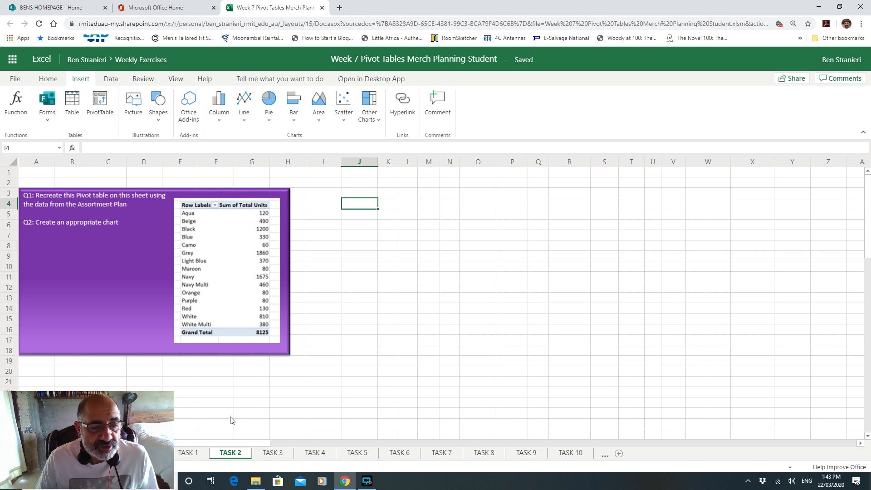
pyautogui.click(203, 453)
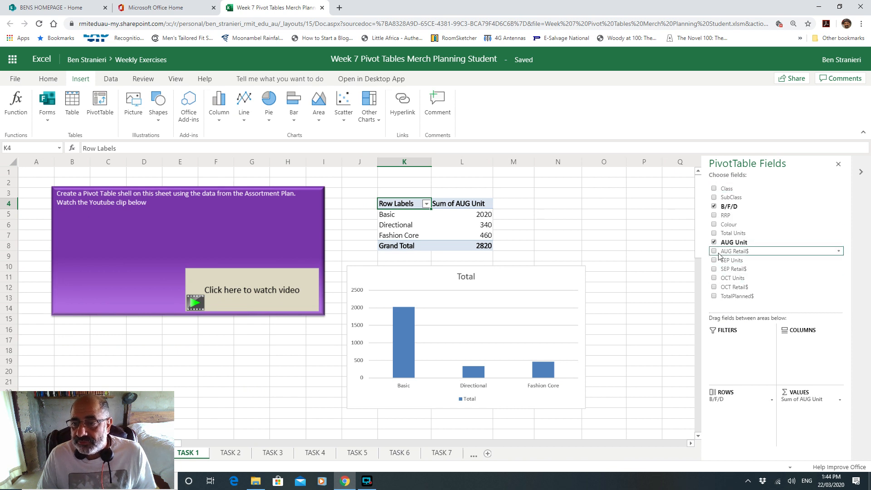
pyautogui.click(402, 352)
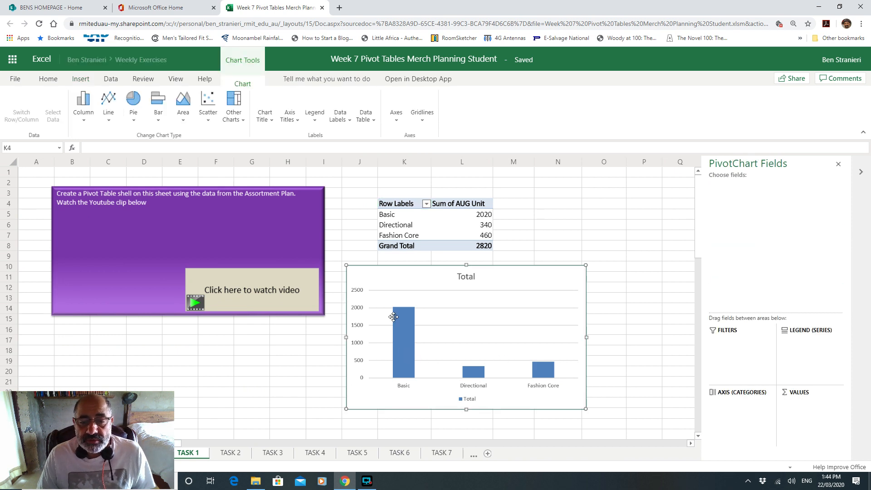